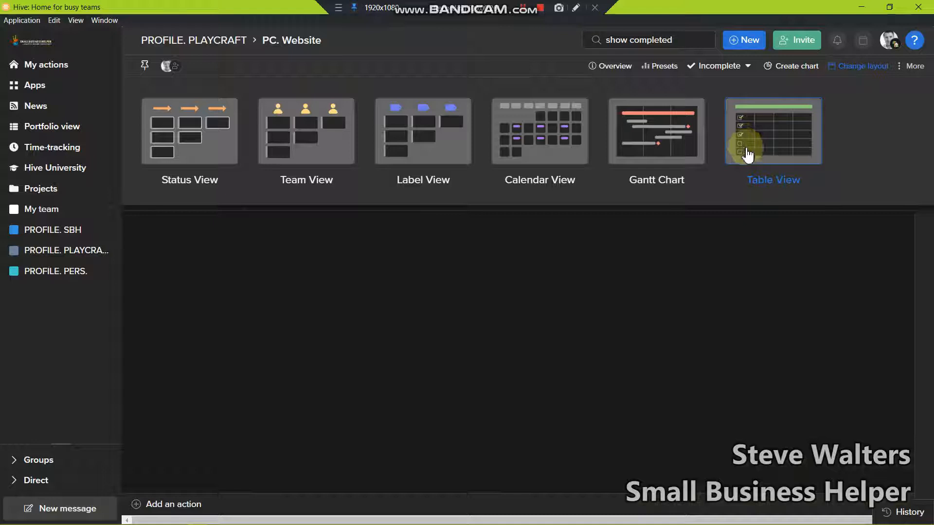
# Step: View the PC. Website project's actions in Status View, and return the layout to Table View
pyautogui.click(196, 140)
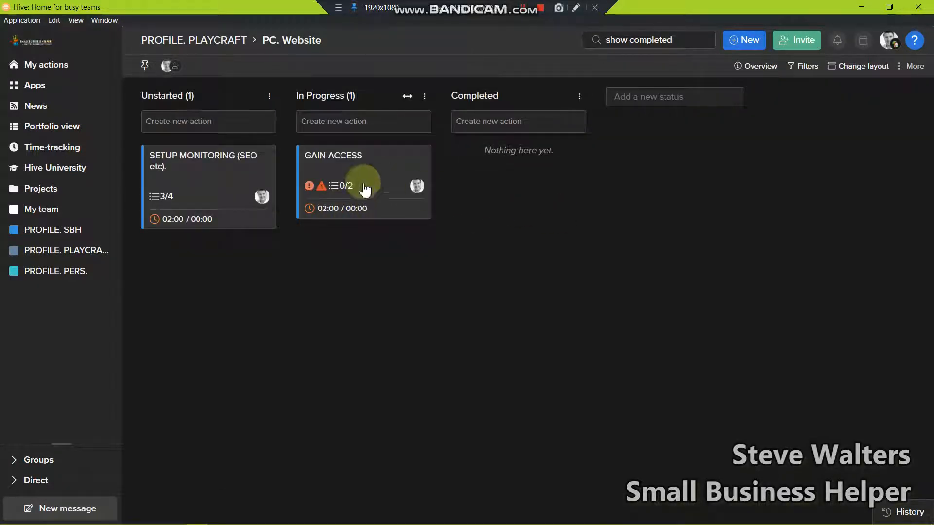
pyautogui.click(855, 73)
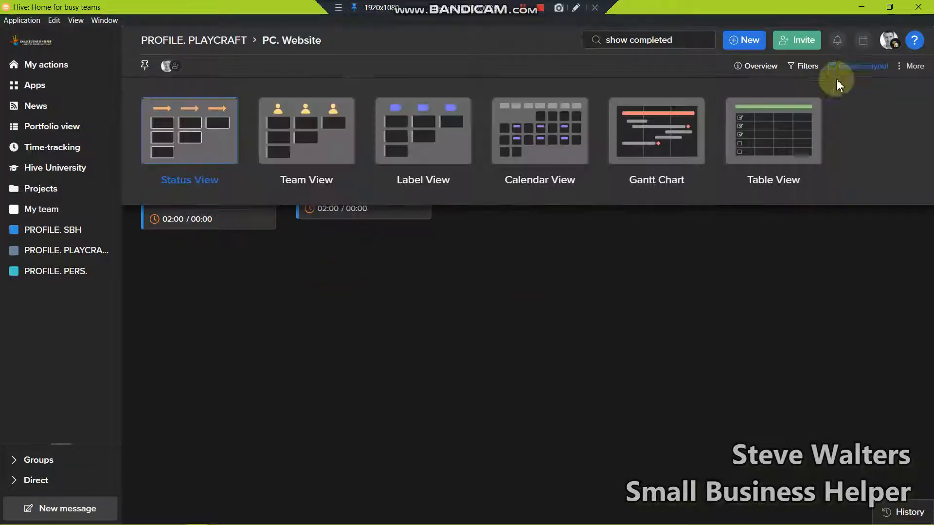
pyautogui.click(765, 141)
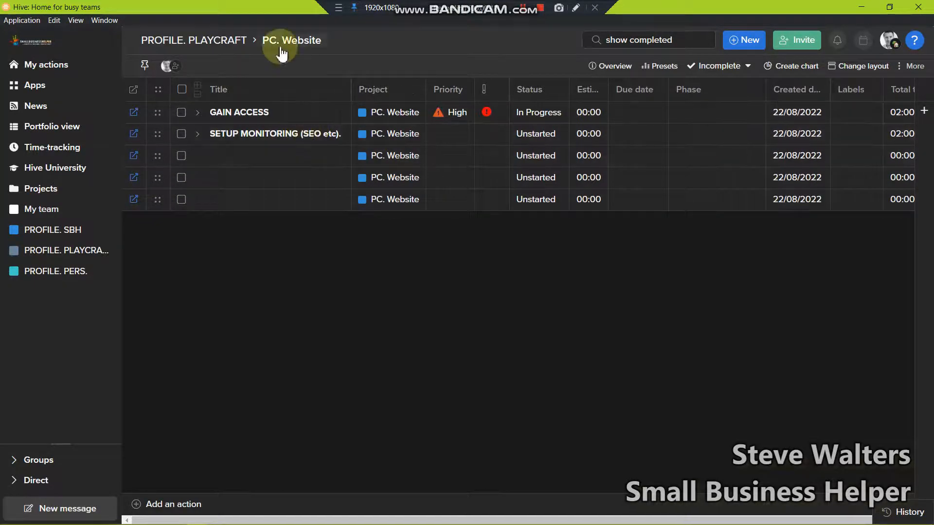
# Step: Mark the SETUP MONITORING (SEO etc). action as Urgent and move the Project column ahead of Title
pyautogui.click(489, 127)
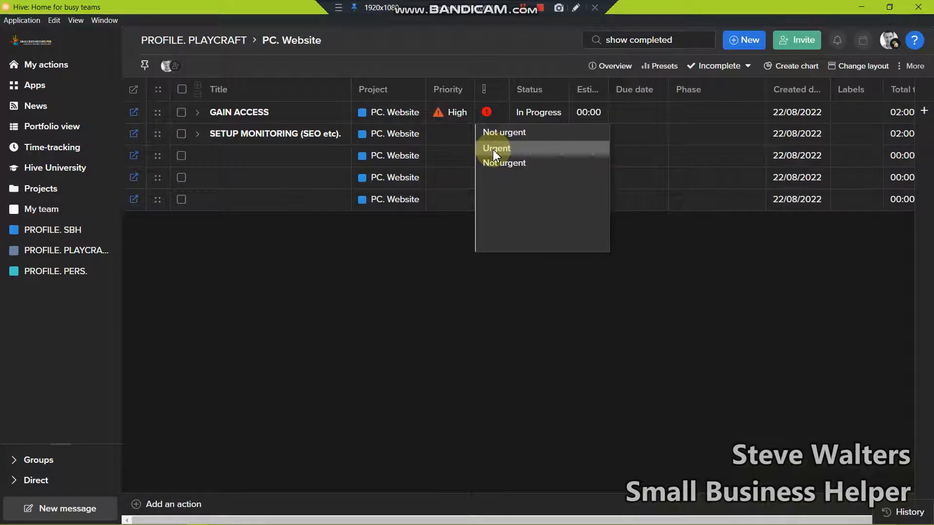
pyautogui.click(492, 150)
pyautogui.moveTo(370, 94); pyautogui.dragTo(229, 98)
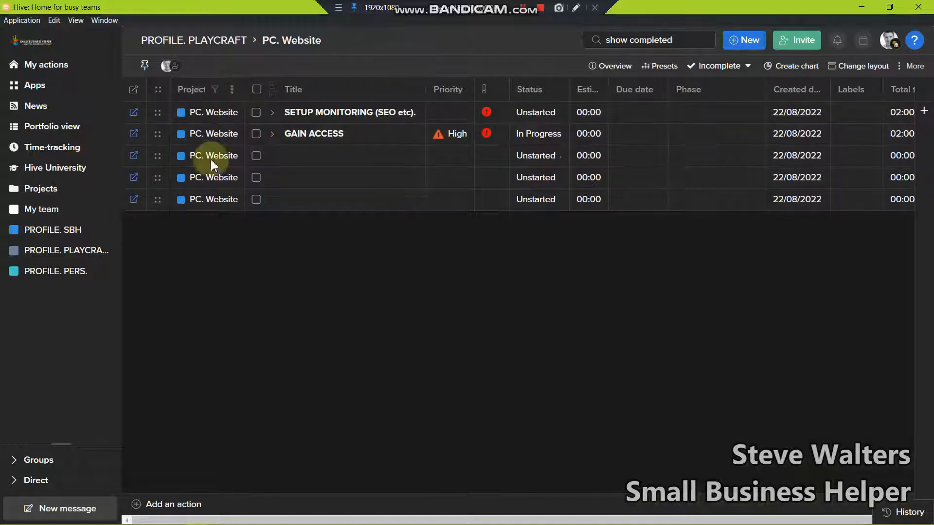
# Step: Set the SETUP MONITORING (SEO etc). action back to Not urgent
pyautogui.click(487, 113)
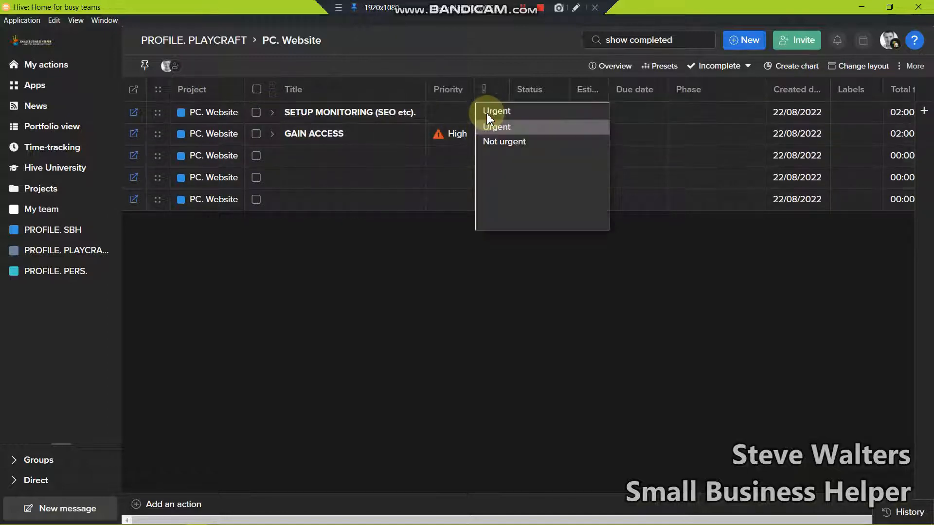
pyautogui.click(496, 140)
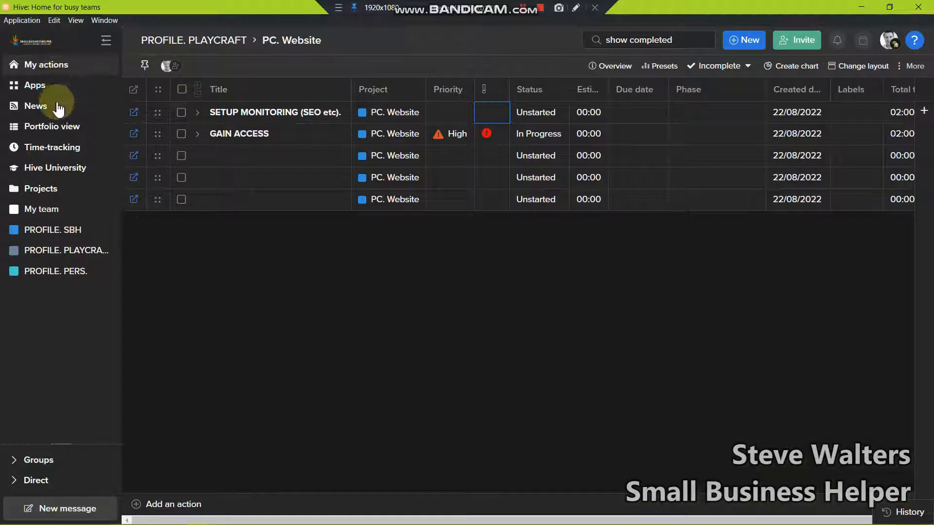
# Step: Open the PROFILE. SBH project, check the PROFILE. prefix in its project name settings, and leave the settings without saving
pyautogui.click(57, 239)
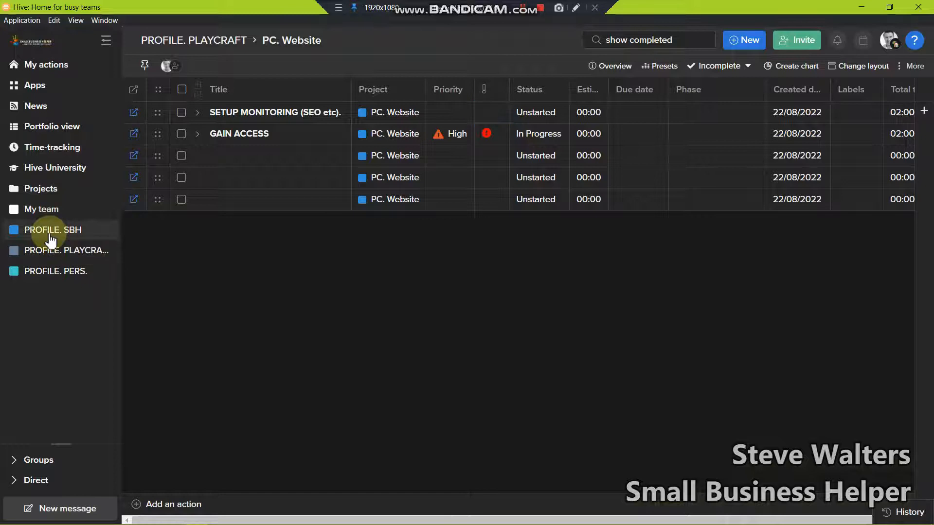
pyautogui.click(183, 42)
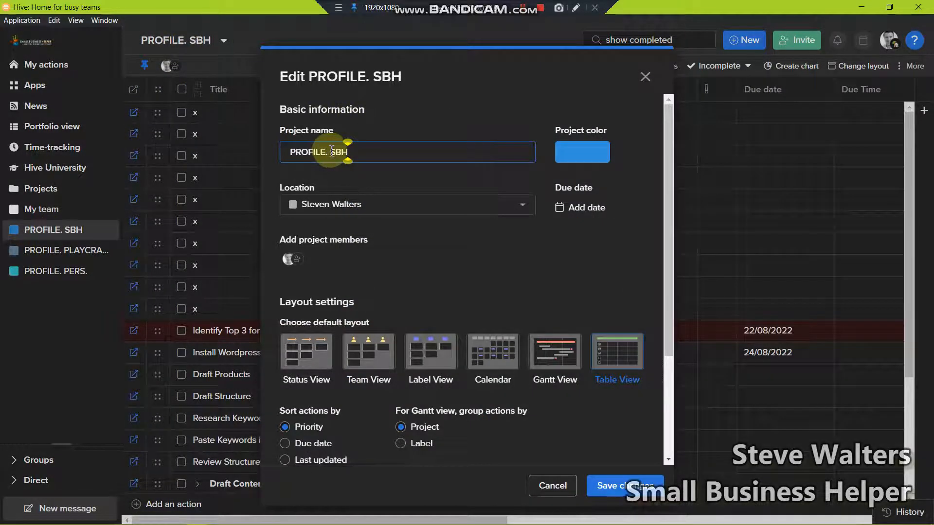
pyautogui.moveTo(331, 152); pyautogui.dragTo(282, 152)
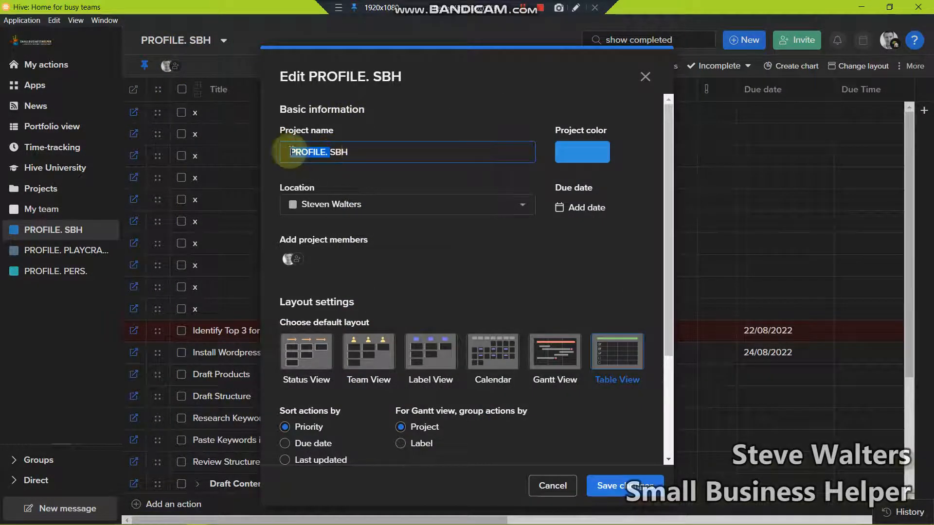
pyautogui.click(554, 486)
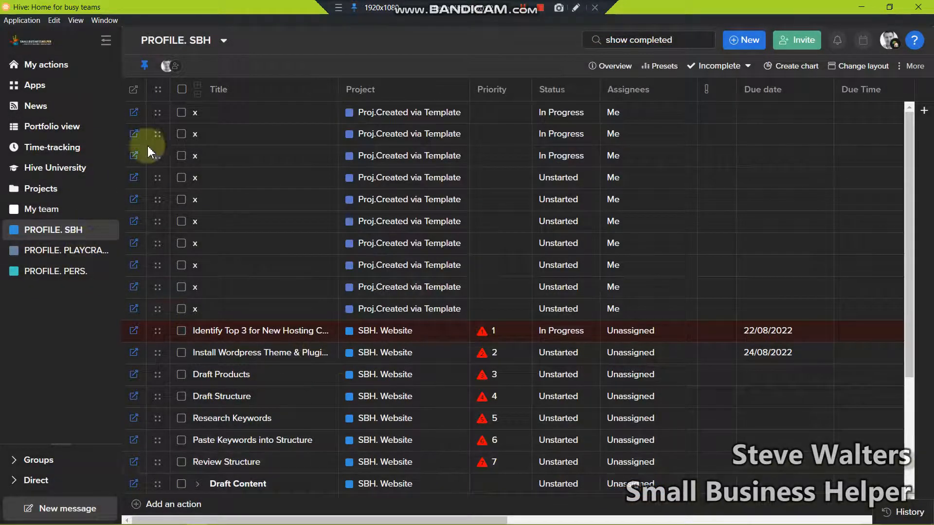
# Step: Look through the actions in the SBH. Website subproject's Gantt view, and return to PROFILE. SBH to review its combined action list
pyautogui.click(222, 42)
pyautogui.click(214, 66)
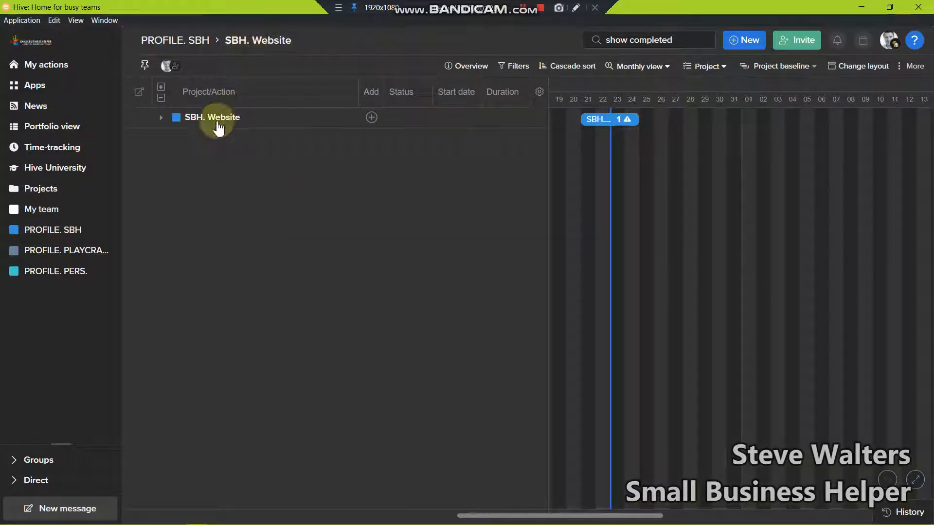
pyautogui.click(162, 121)
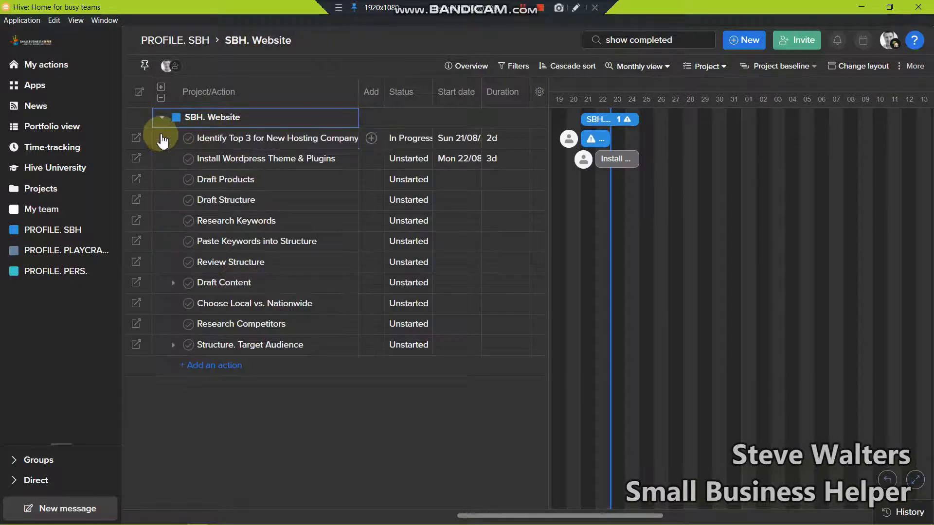
pyautogui.click(164, 121)
pyautogui.click(178, 40)
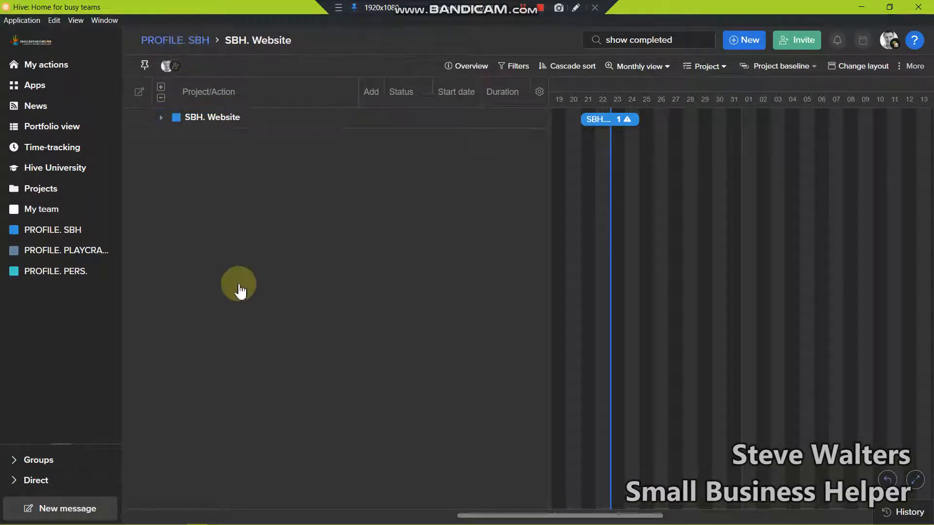
pyautogui.scroll(-3, 308, 270)
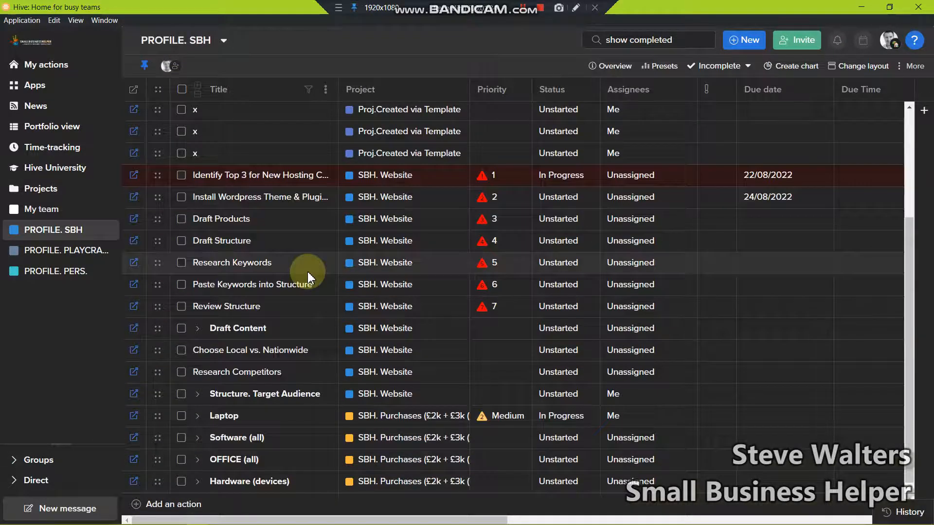
pyautogui.scroll(3, 307, 271)
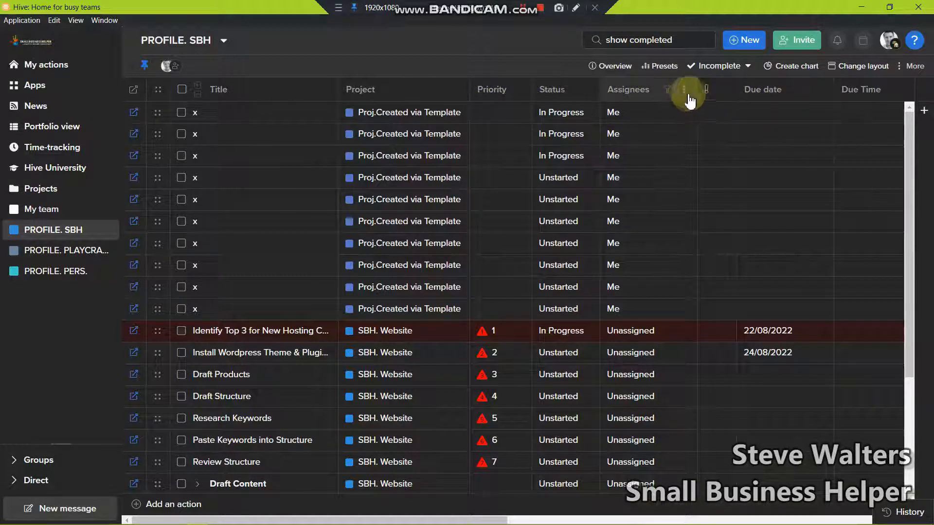
# Step: Hide the Assignees, Due Time, Story Points and Agile sprint columns in the PROFILE. SBH table
pyautogui.moveTo(667, 90); pyautogui.dragTo(669, 97)
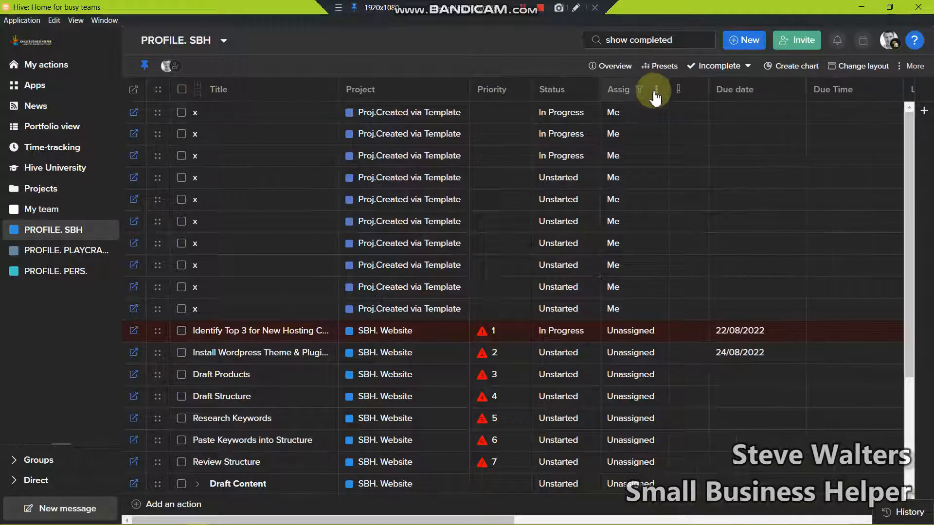
pyautogui.click(656, 91)
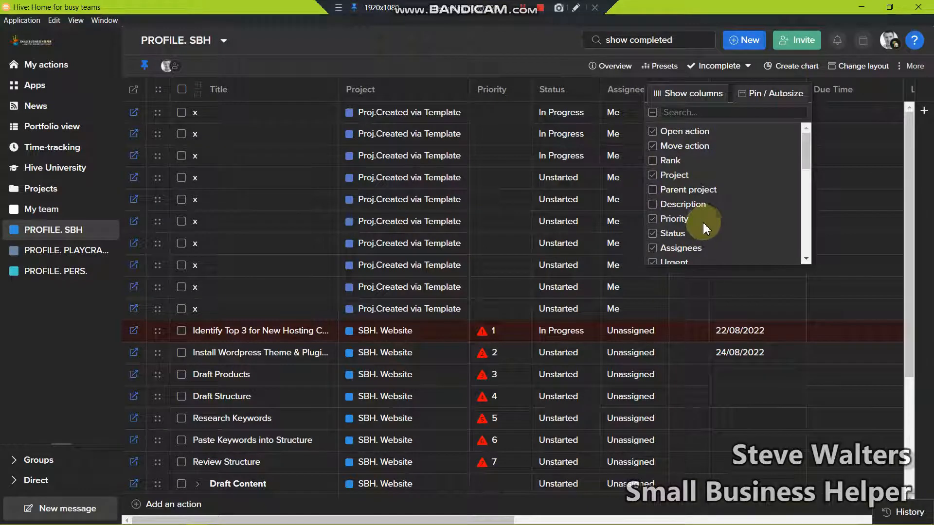
pyautogui.click(665, 247)
pyautogui.scroll(-4, 717, 226)
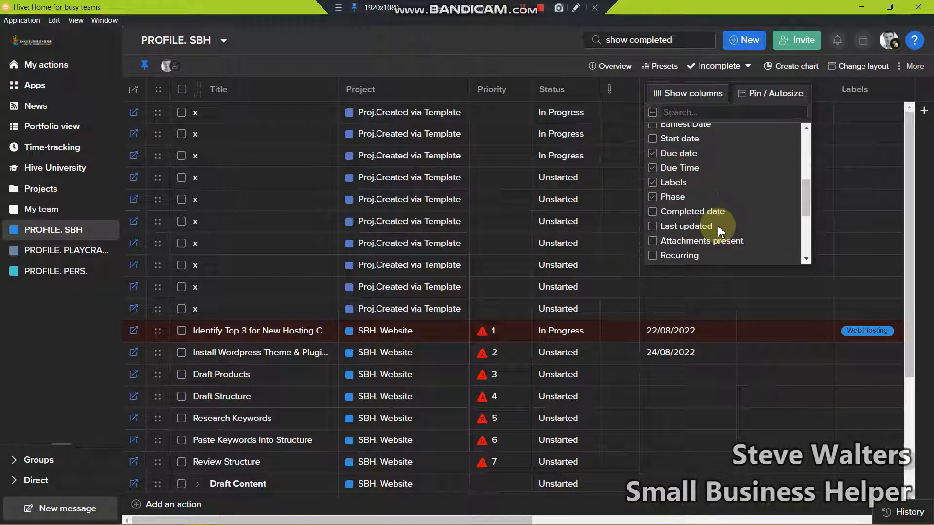
pyautogui.click(653, 167)
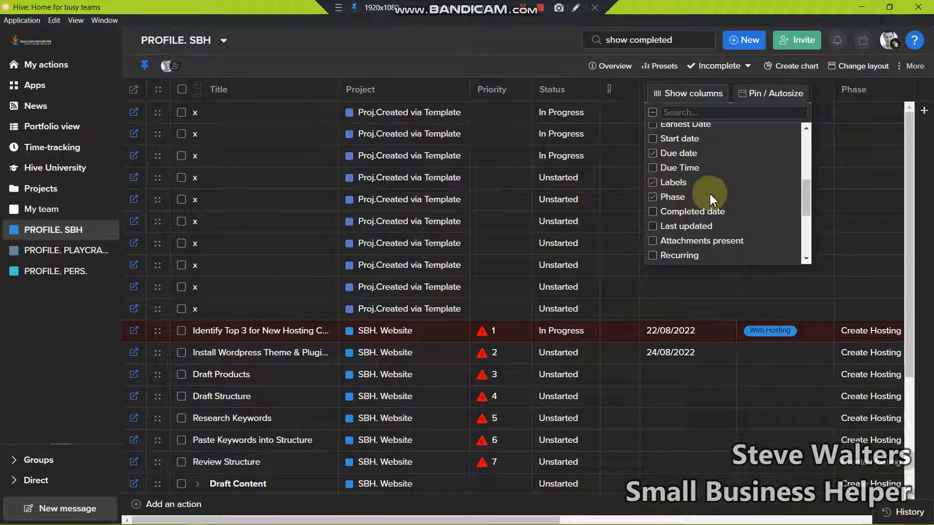
pyautogui.scroll(-5, 718, 200)
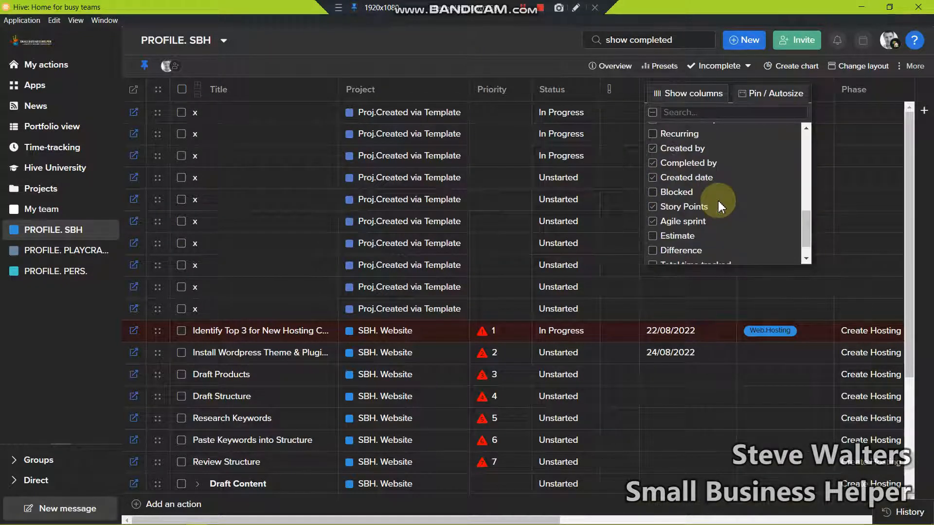
pyautogui.click(652, 222)
# Step: Show the Estimate and Total time tracked columns in the PROFILE. SBH table
pyautogui.scroll(-2, 695, 211)
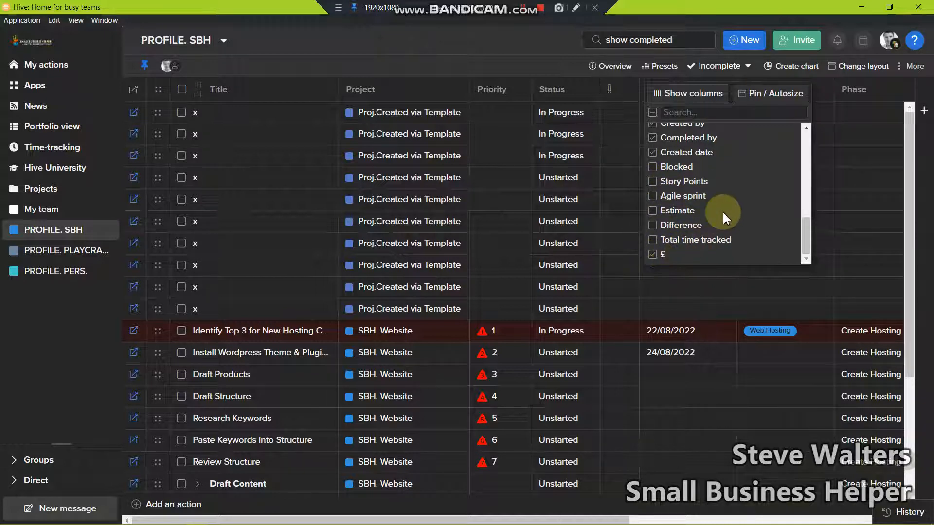
pyautogui.click(652, 210)
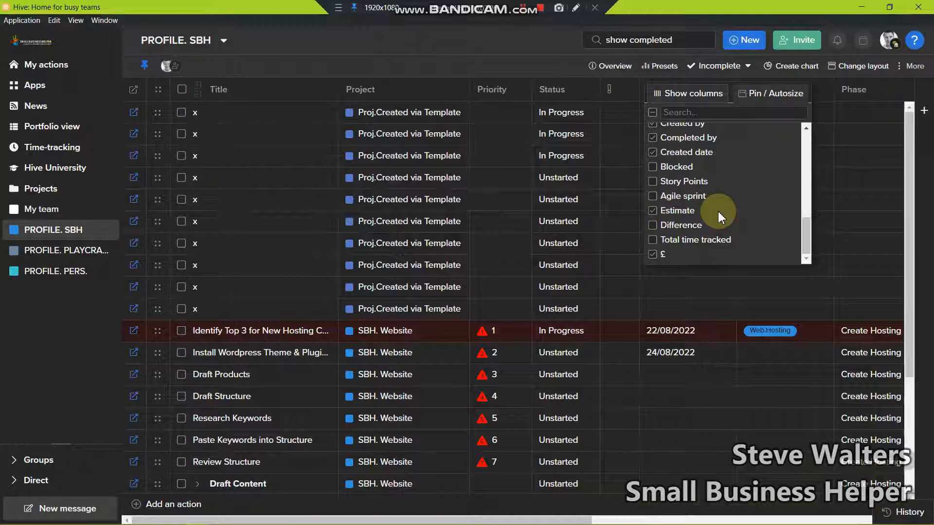
pyautogui.click(655, 239)
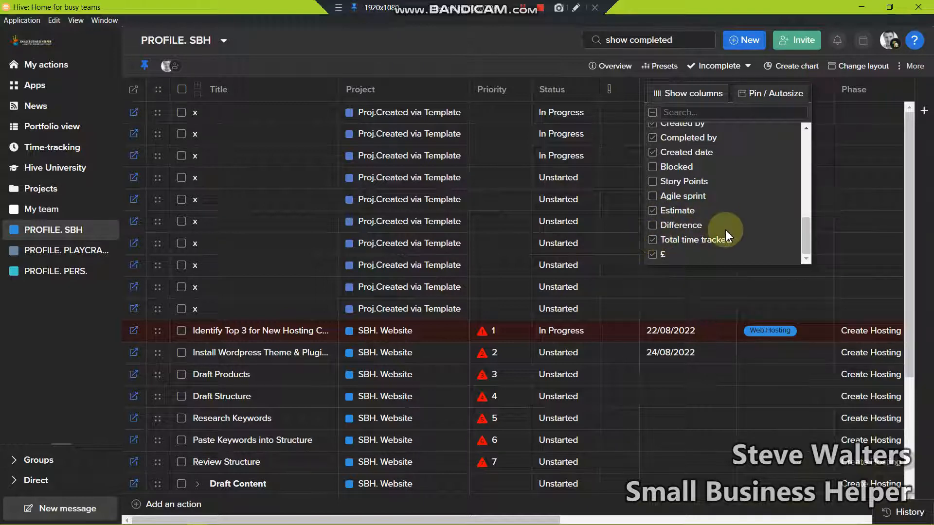
# Step: Hide the Created by and Completed by columns, check the remaining column choices, and close the column list
pyautogui.scroll(3, 725, 230)
pyautogui.scroll(-1, 726, 230)
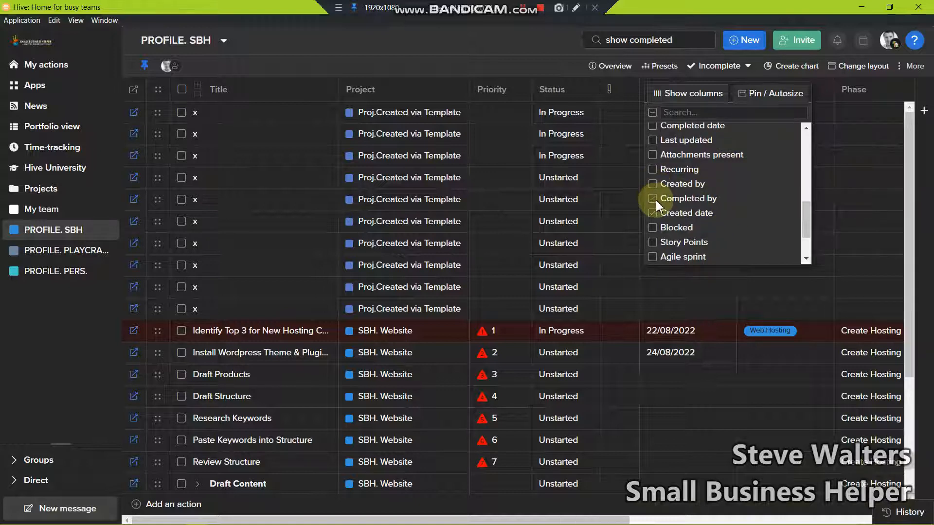
pyautogui.scroll(1, 754, 216)
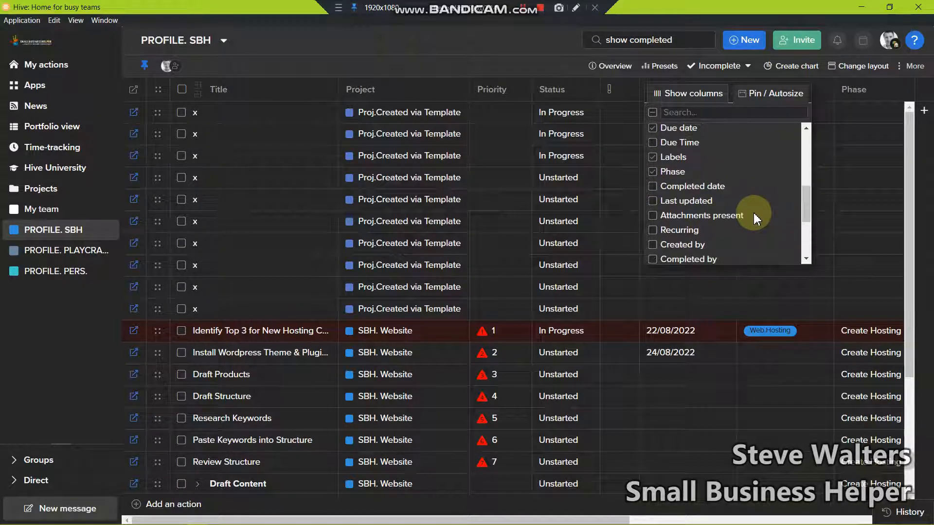
pyautogui.scroll(2, 754, 212)
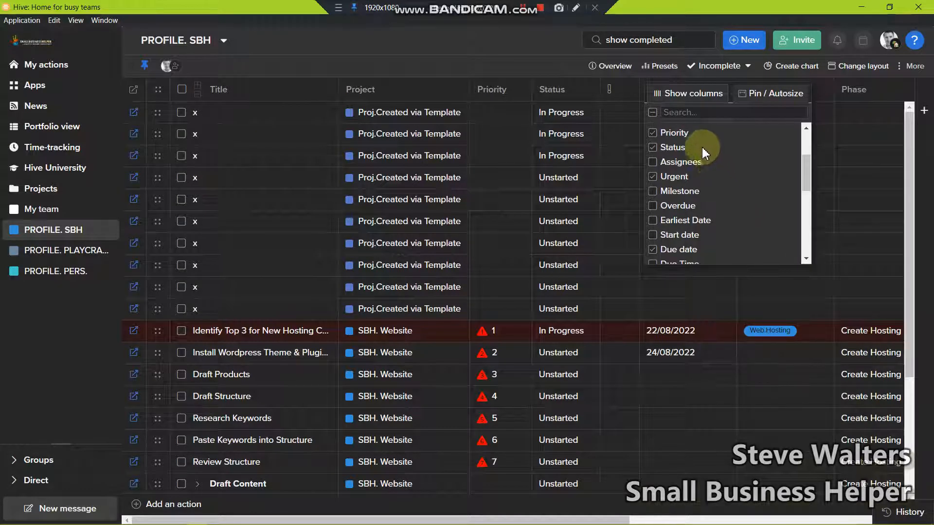
pyautogui.scroll(3, 724, 214)
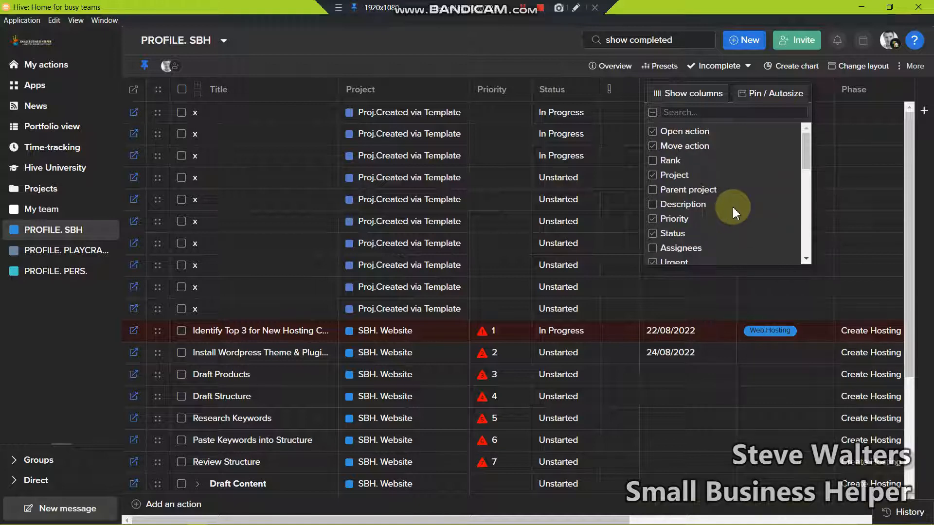
pyautogui.scroll(-4, 712, 191)
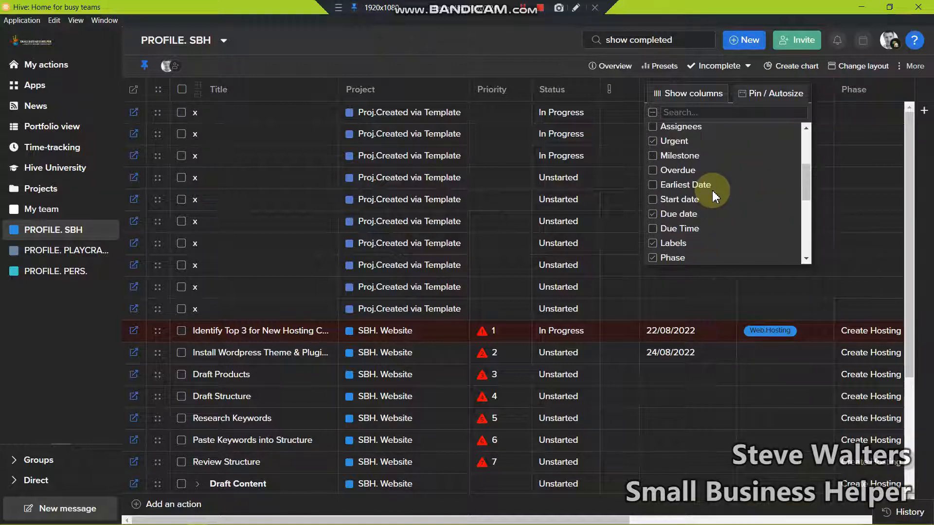
pyautogui.click(510, 62)
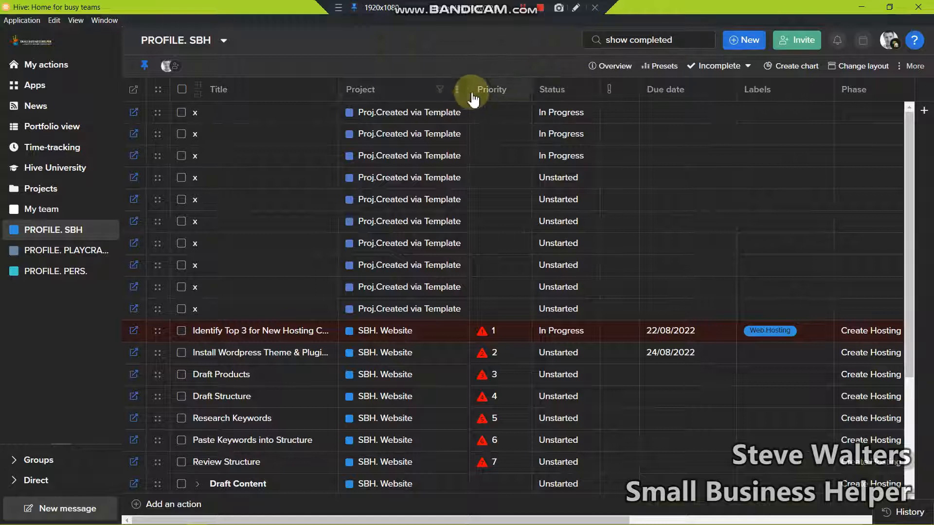
# Step: Move the Project column ahead of Title, and narrow the Project, Priority and Status columns
pyautogui.moveTo(470, 90); pyautogui.dragTo(216, 100)
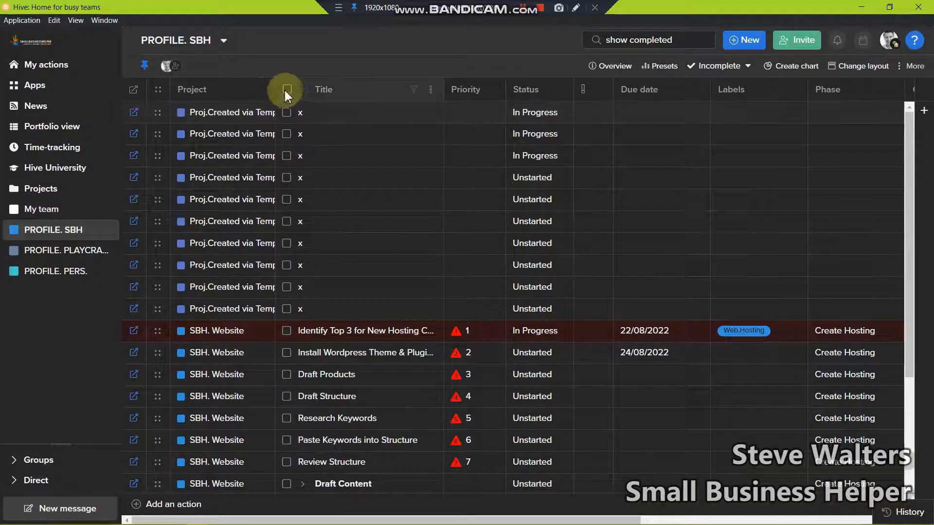
pyautogui.moveTo(276, 89); pyautogui.dragTo(261, 88)
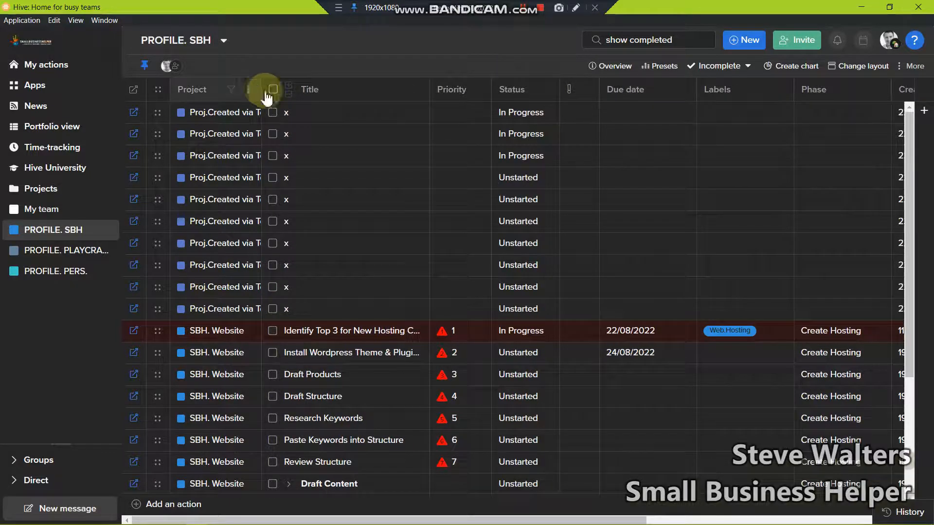
pyautogui.moveTo(485, 96); pyautogui.dragTo(480, 94)
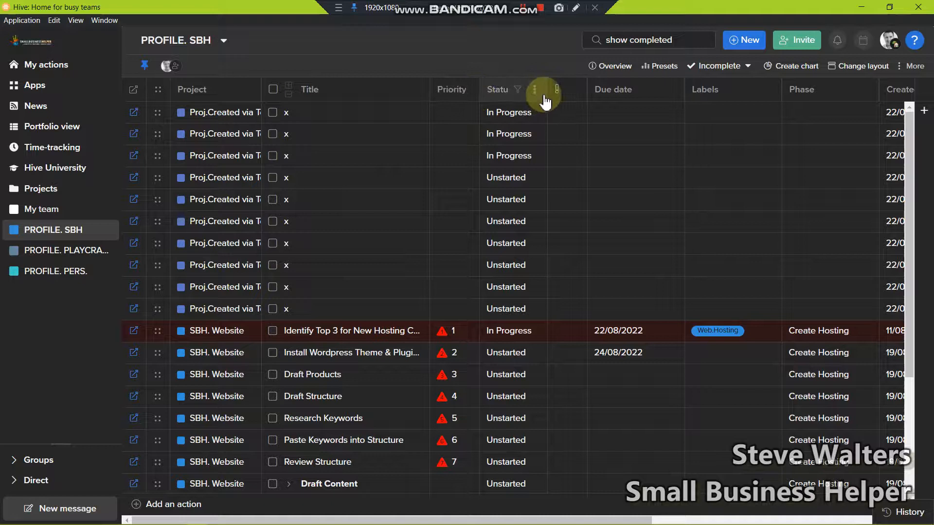
pyautogui.moveTo(546, 91); pyautogui.dragTo(540, 91)
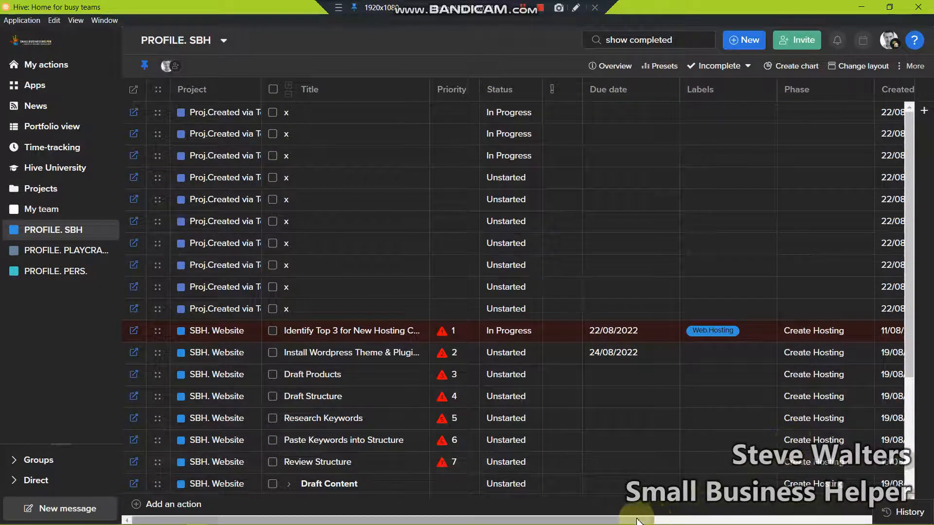
pyautogui.click(830, 519)
pyautogui.click(831, 519)
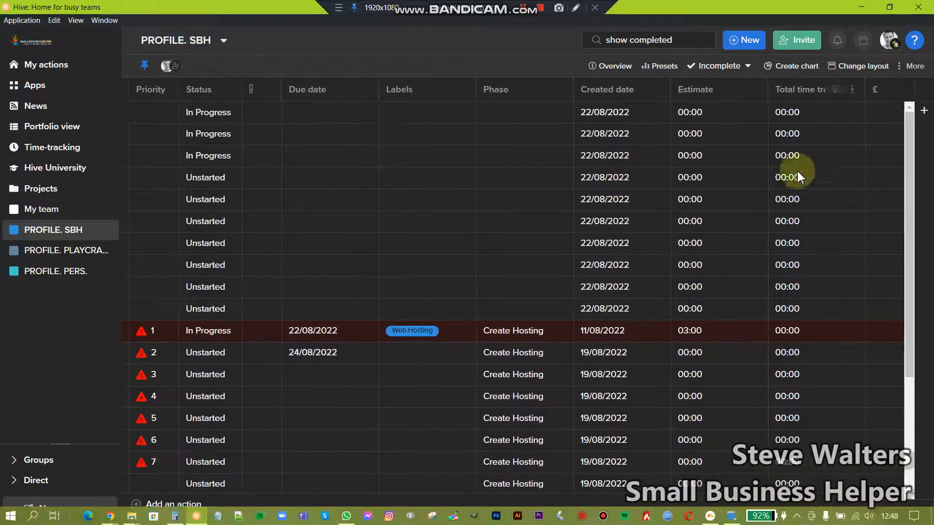
# Step: Narrow the Created date, Estimate and Total time tracked columns, and save the table configuration as a preset named TestPreset(SBH)
pyautogui.moveTo(768, 92); pyautogui.dragTo(734, 93)
pyautogui.moveTo(676, 97); pyautogui.dragTo(645, 92)
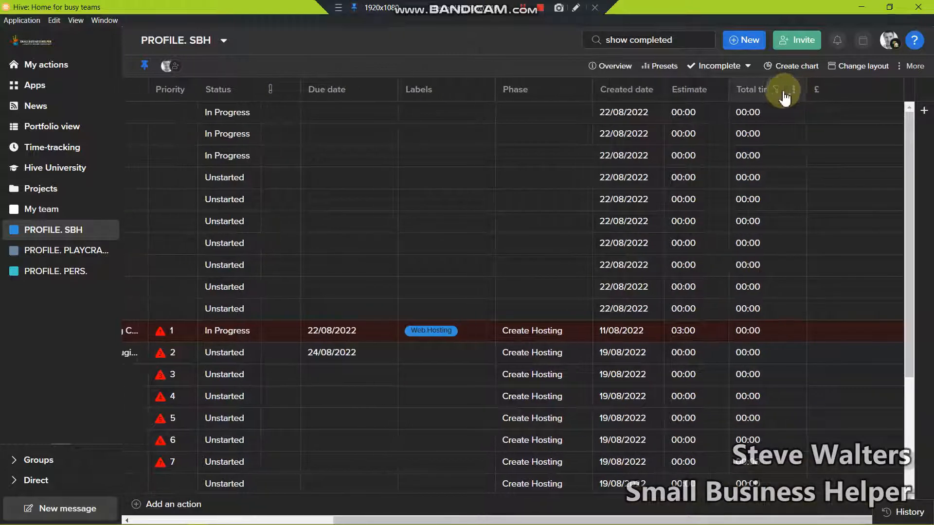
pyautogui.click(660, 68)
pyautogui.moveTo(684, 119)
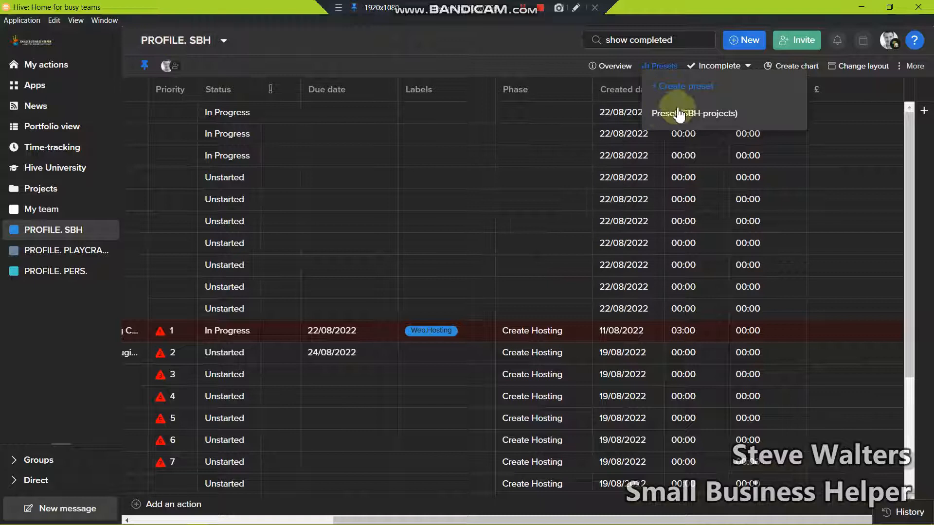
pyautogui.click(693, 93)
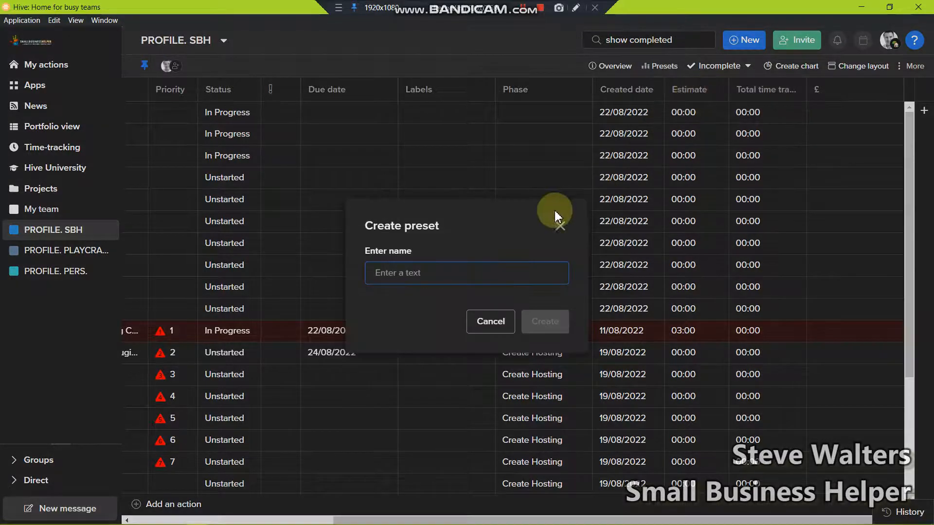
pyautogui.write('TestPreset(SBH)')
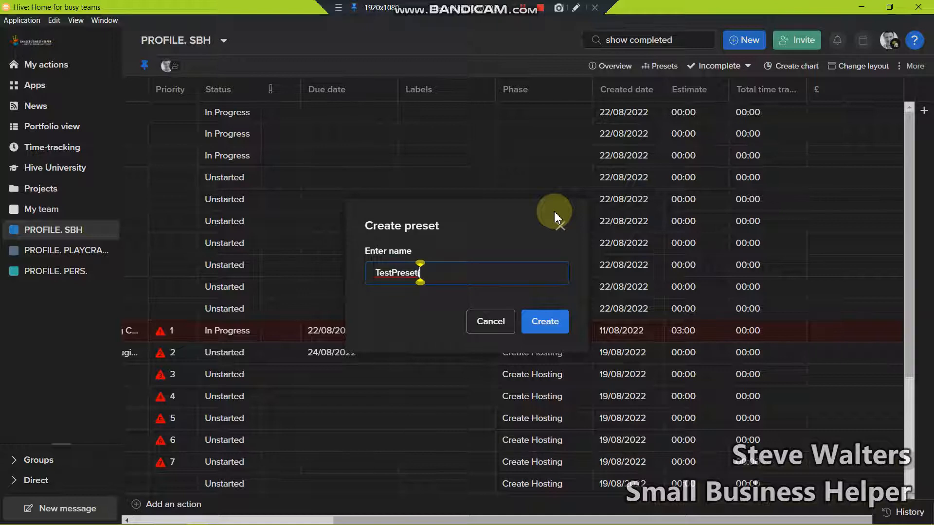
pyautogui.click(546, 322)
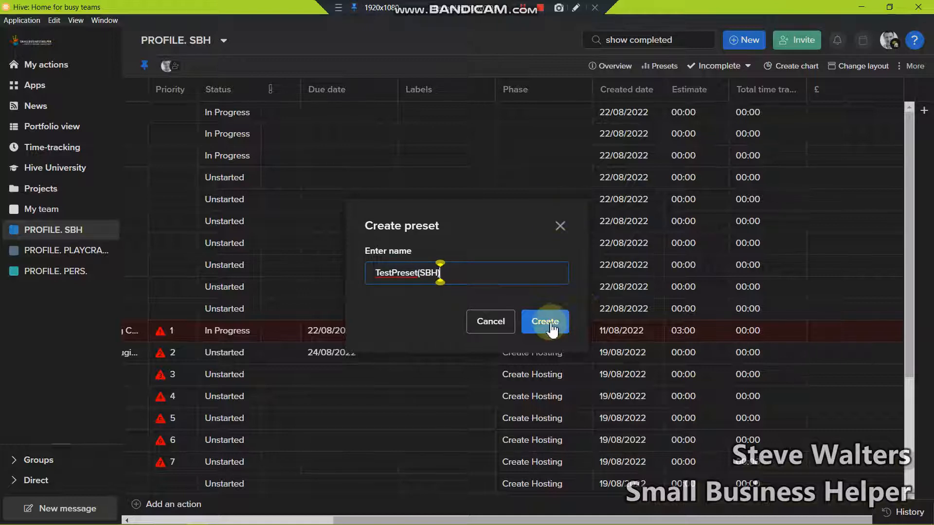
# Step: Compare the presets saved for PROFILE. SBH with those for PROFILE. PERS., and return to PROFILE. SBH
pyautogui.click(671, 72)
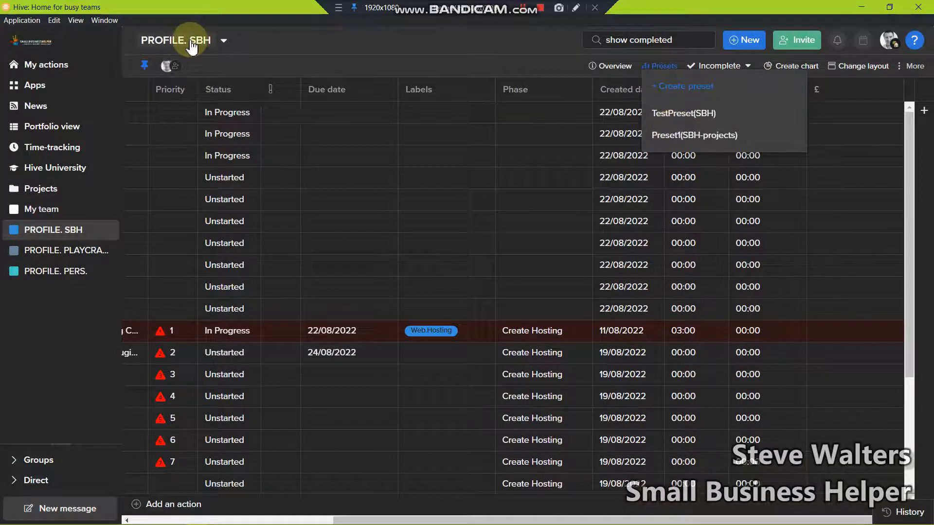
pyautogui.click(66, 272)
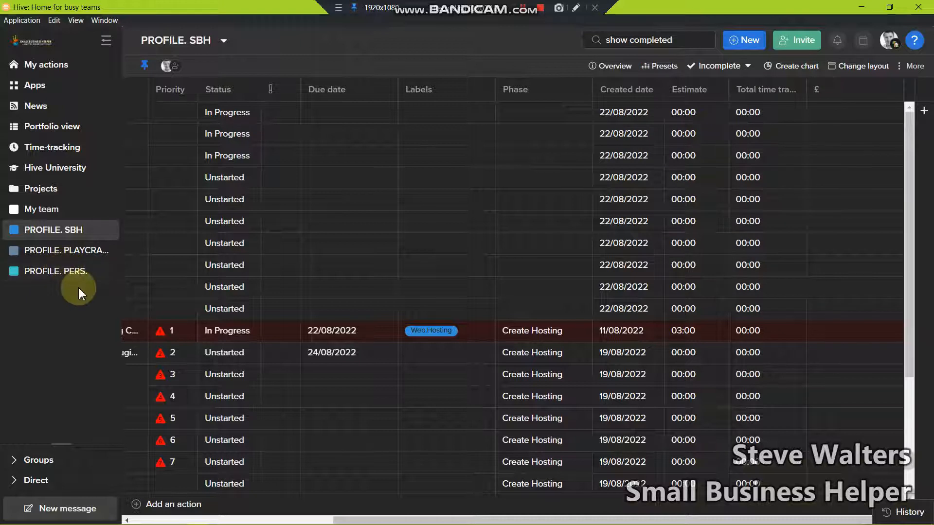
pyautogui.click(72, 273)
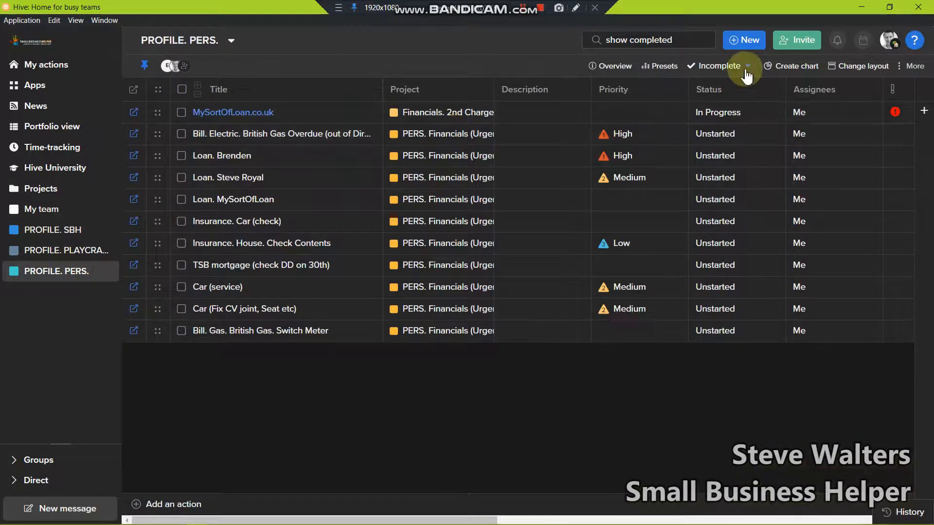
pyautogui.click(675, 65)
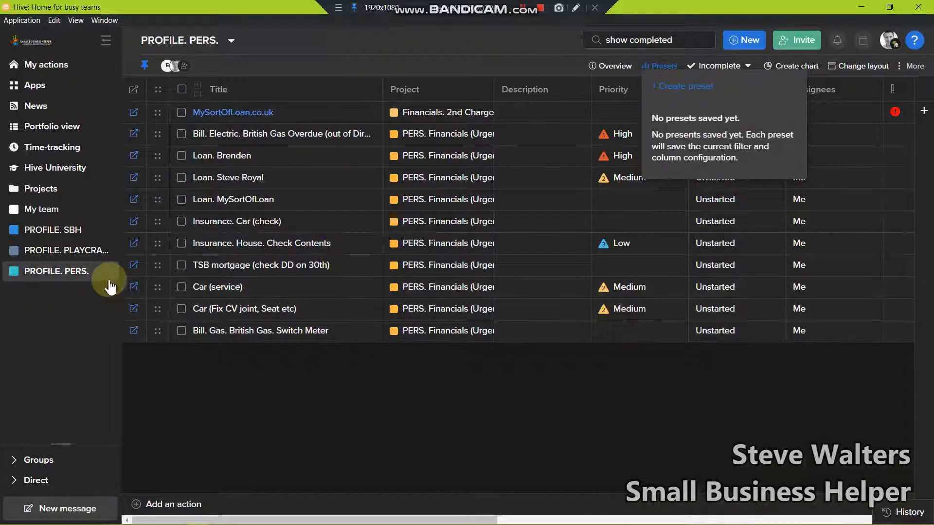
pyautogui.click(66, 237)
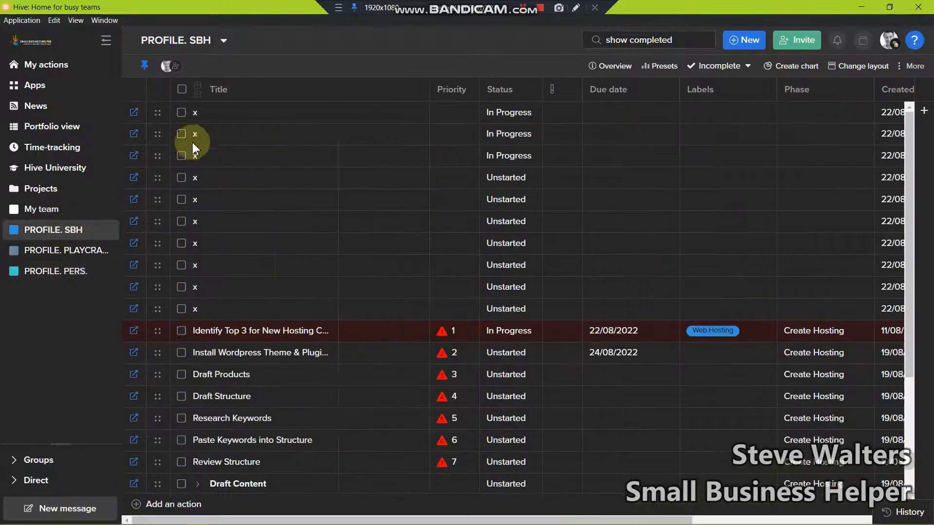
# Step: Open the SBH. Purchases subproject, look at its presets, and return to the parent project PROFILE. SBH
pyautogui.click(224, 41)
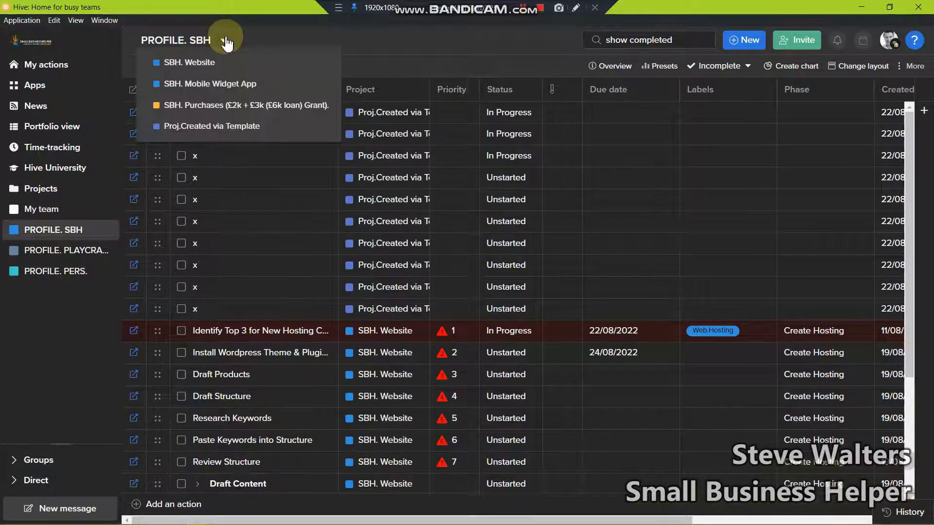
pyautogui.click(211, 117)
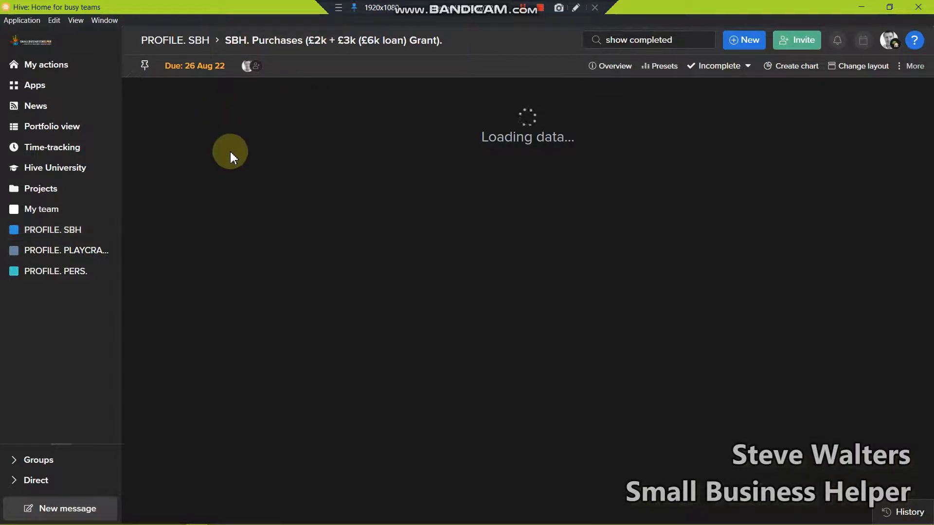
pyautogui.click(663, 65)
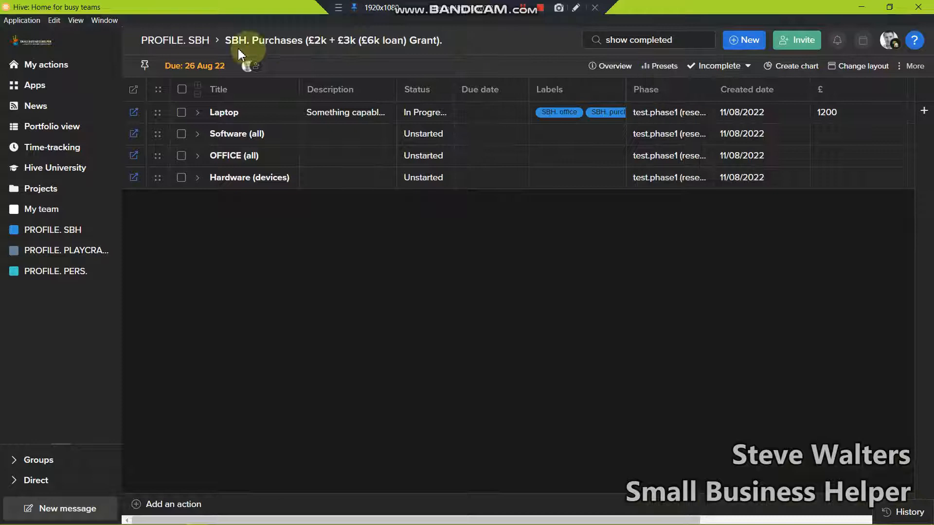
pyautogui.click(178, 43)
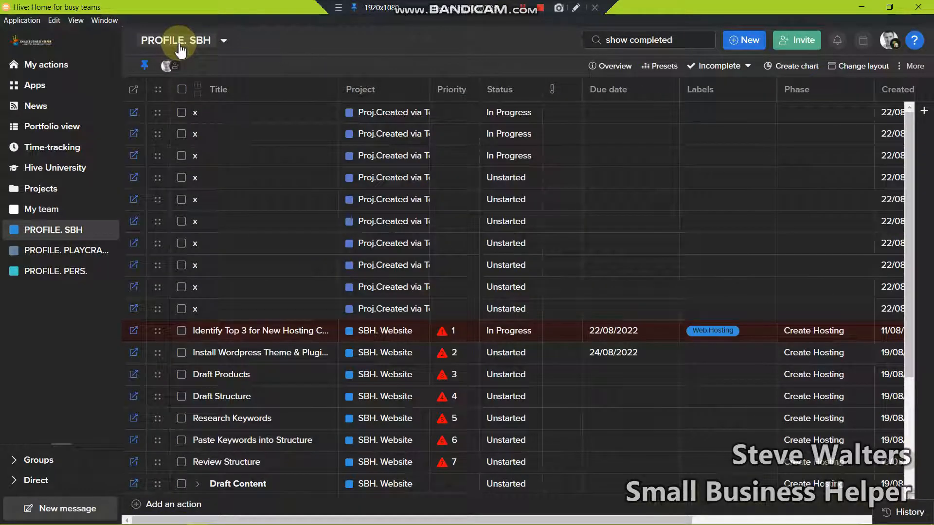
# Step: Review the list of saved presets for PROFILE. SBH and close it without applying any
pyautogui.click(663, 68)
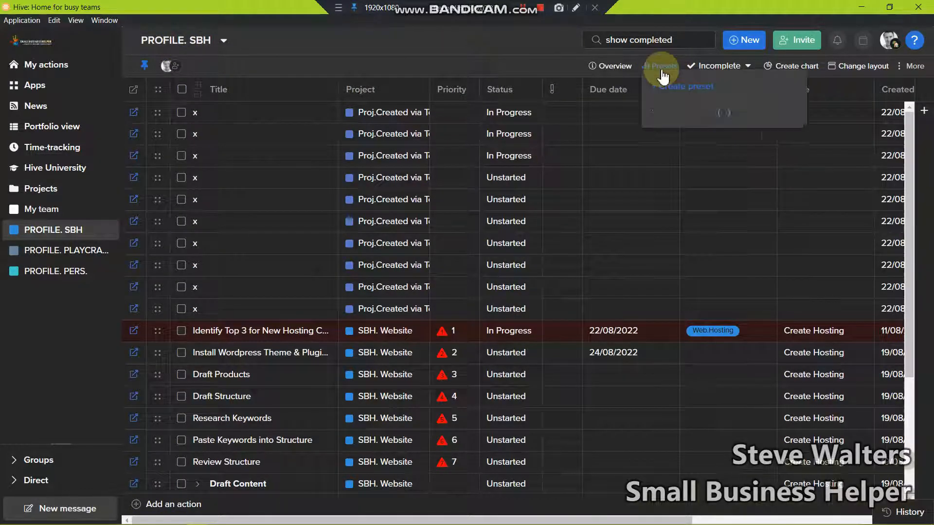
pyautogui.click(521, 57)
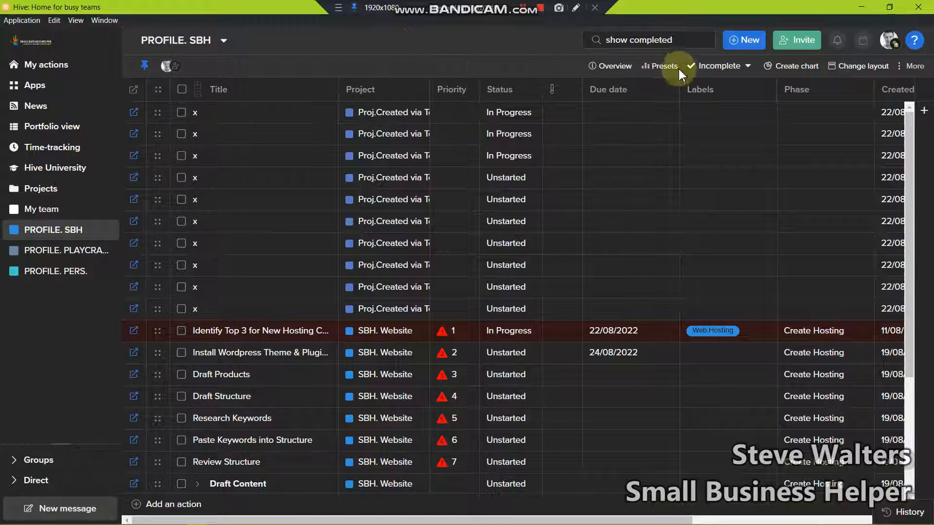
pyautogui.click(659, 67)
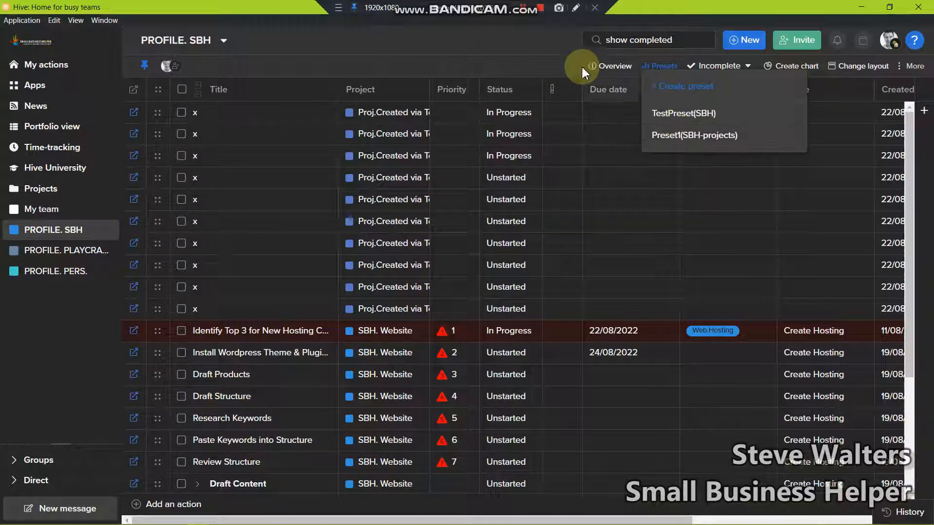
pyautogui.click(537, 60)
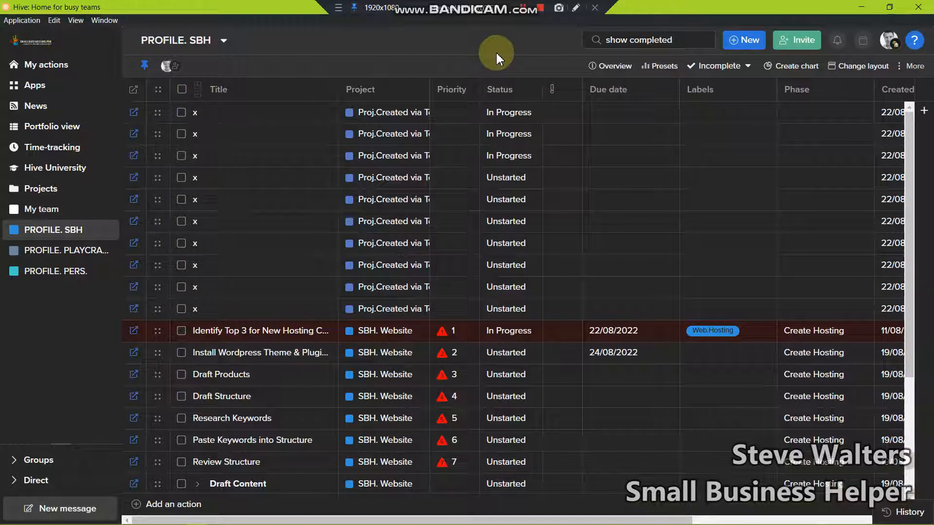
# Step: Move the Project column ahead of Title in the PROFILE. SBH table
pyautogui.moveTo(373, 90); pyautogui.dragTo(228, 93)
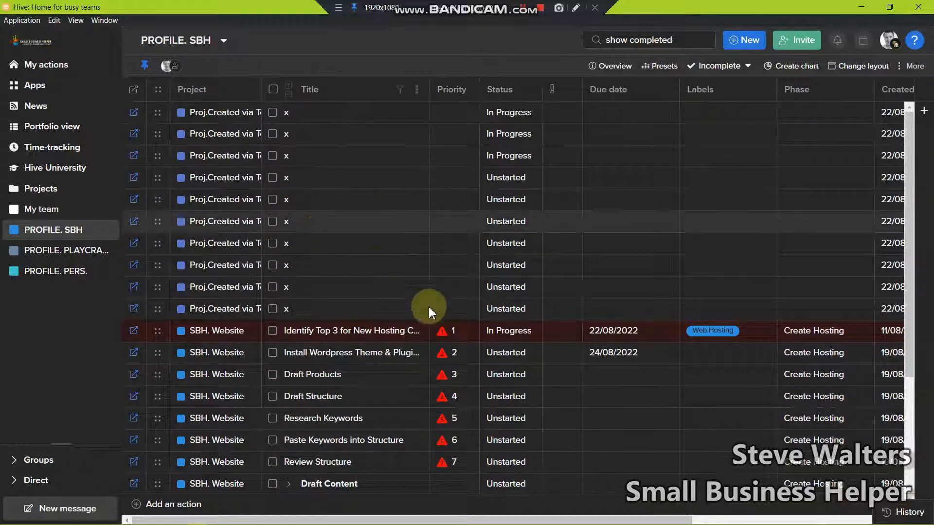
# Step: Set the priority of the Draft Content action to High
pyautogui.click(442, 483)
pyautogui.click(463, 375)
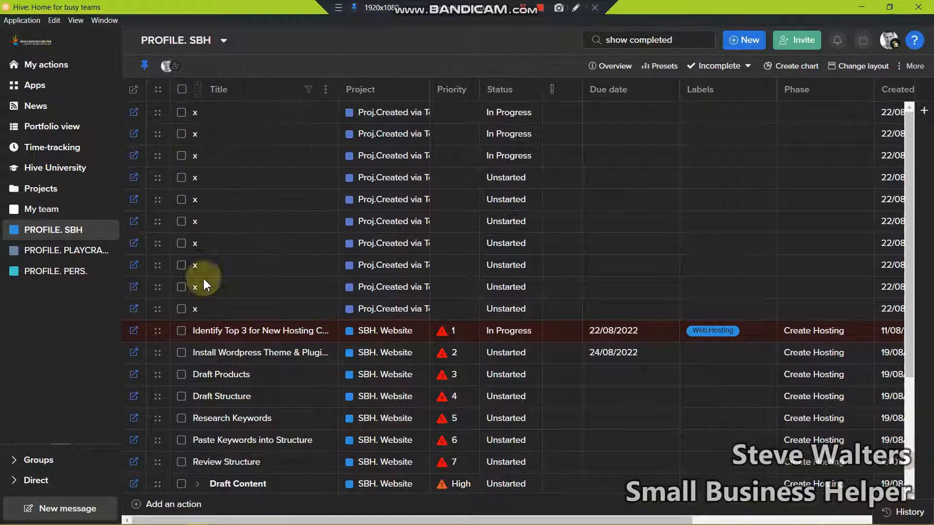
# Step: Open the details of the Identify Top 3 for New Hosting Company action, look through its fields, and close them
pyautogui.click(133, 331)
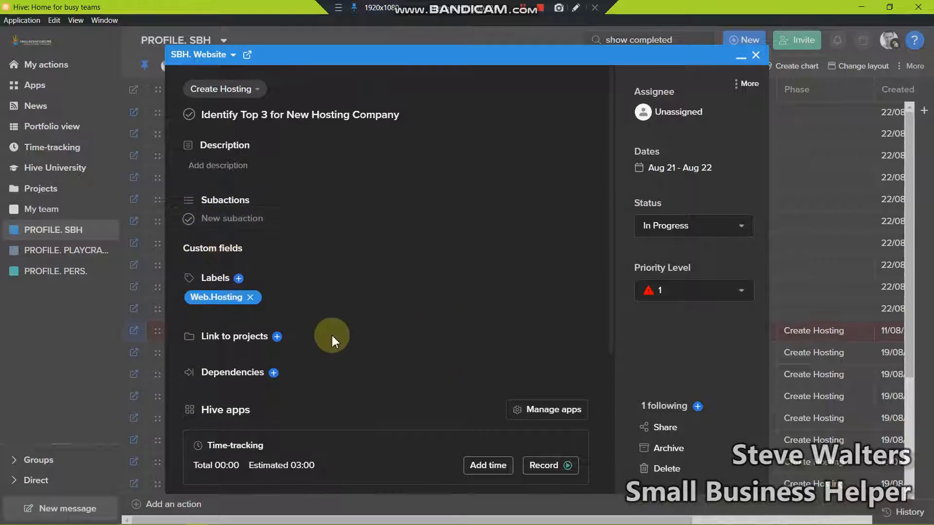
pyautogui.scroll(-3, 340, 321)
pyautogui.scroll(-2, 351, 309)
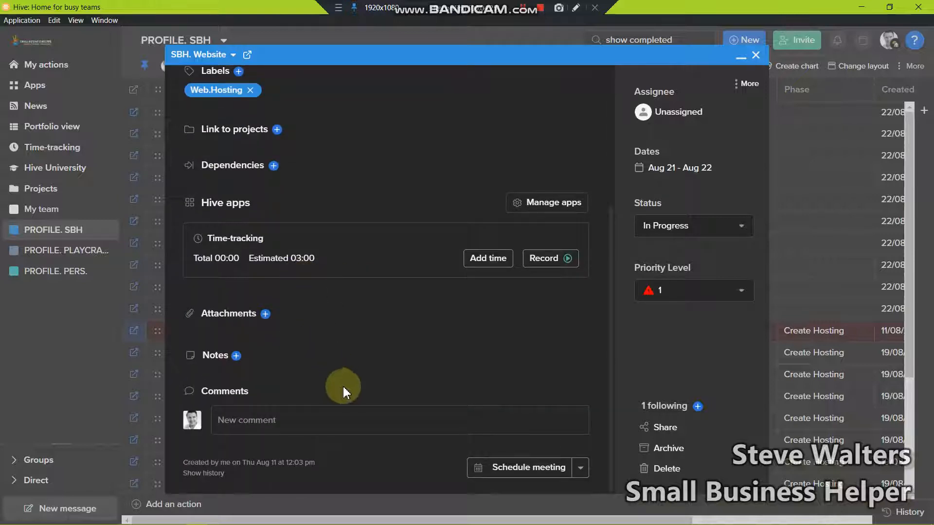
pyautogui.scroll(5, 344, 386)
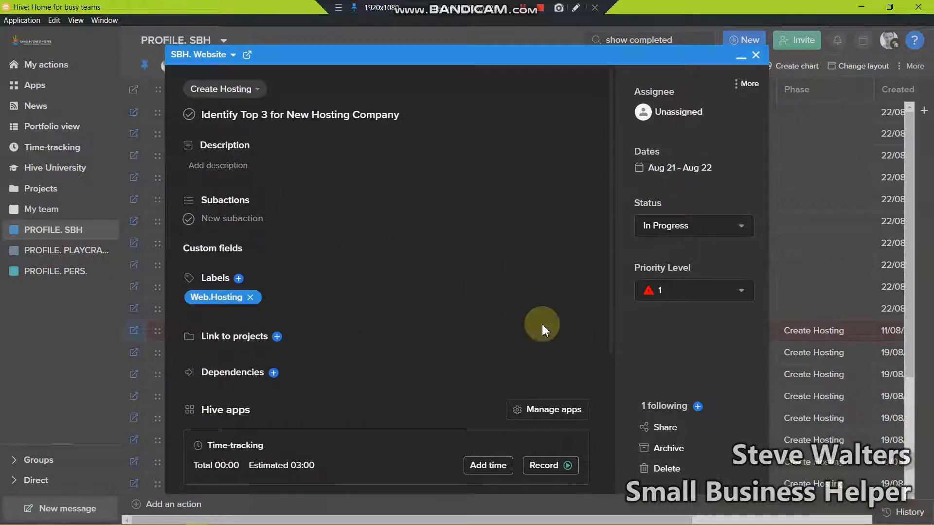
pyautogui.click(756, 58)
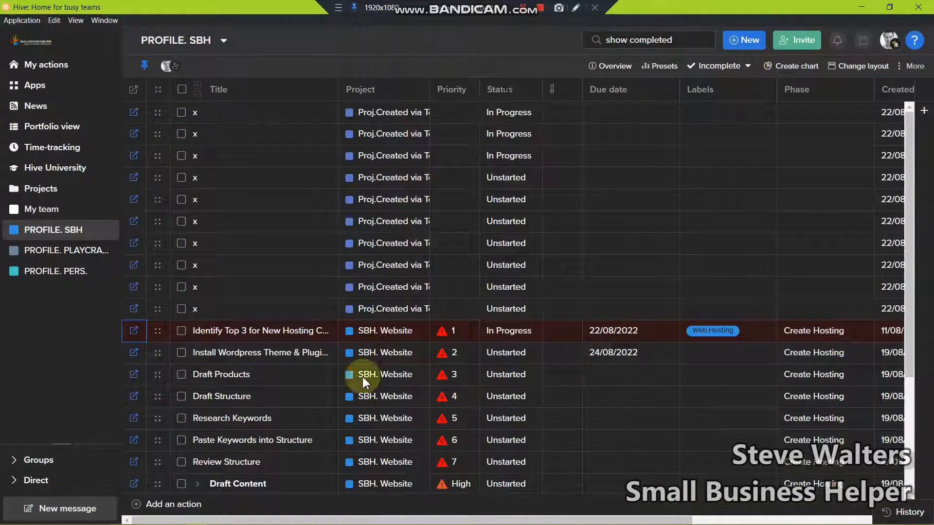
# Step: Fill the title Draft Products into the four placeholder actions directly above the Identify Top 3 for New Hosting Company action
pyautogui.keyDown('shift'); pyautogui.click(273, 462); pyautogui.keyUp('shift')
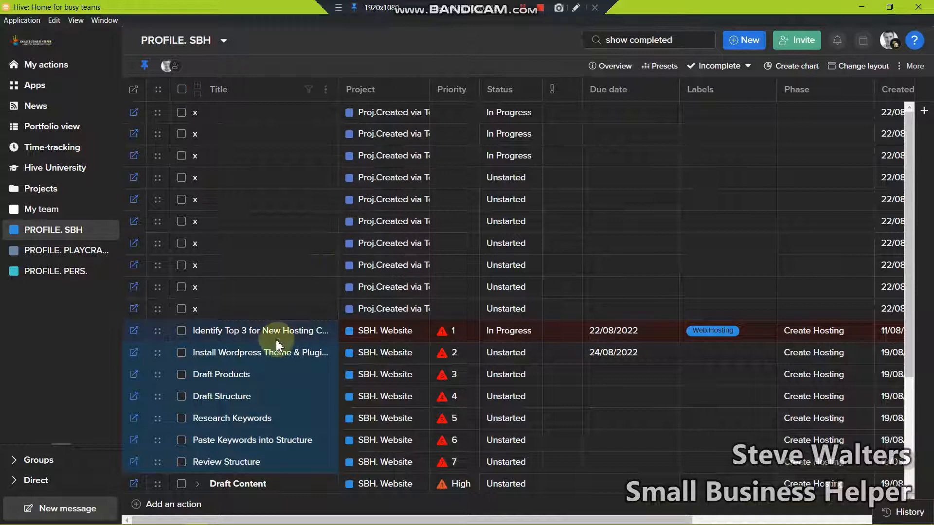
pyautogui.click(255, 377)
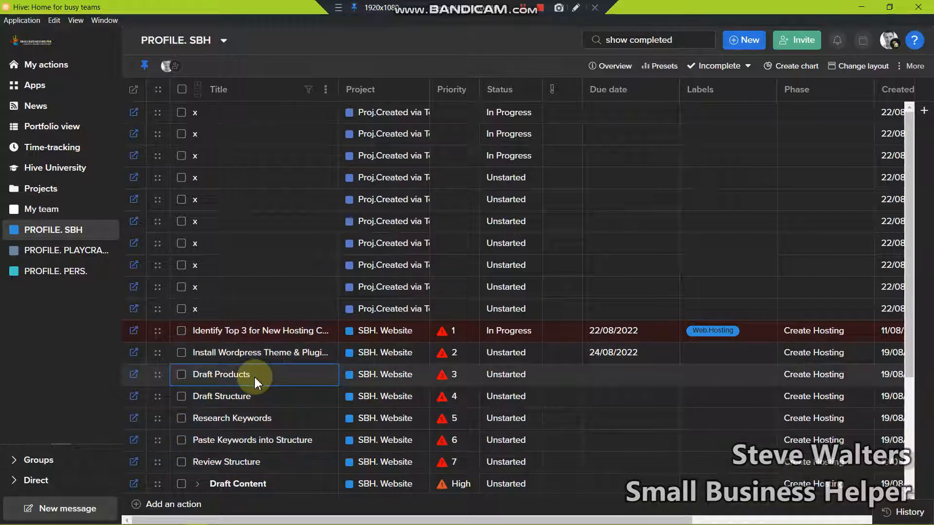
pyautogui.moveTo(255, 377); pyautogui.dragTo(261, 238)
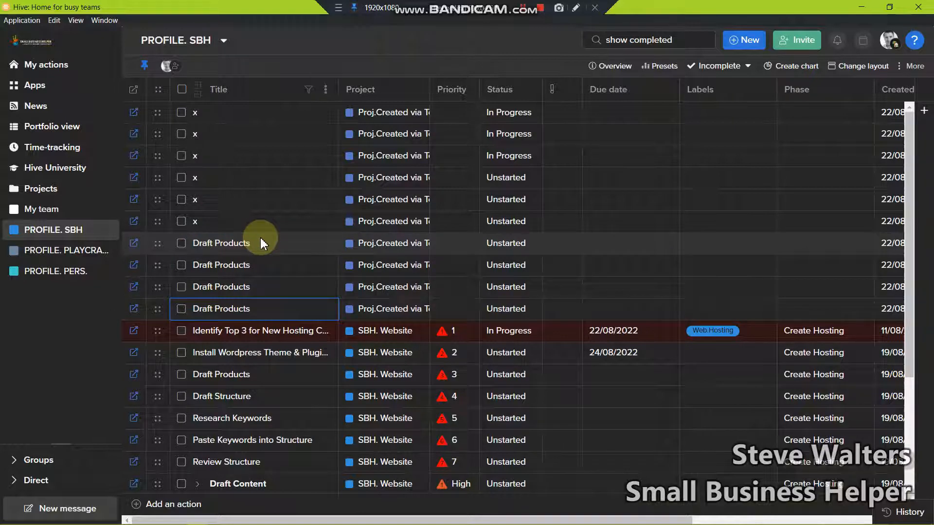
# Step: Try to undo the filled-in Draft Products titles, and close the search results
pyautogui.hotkey('ctrl', 'z')
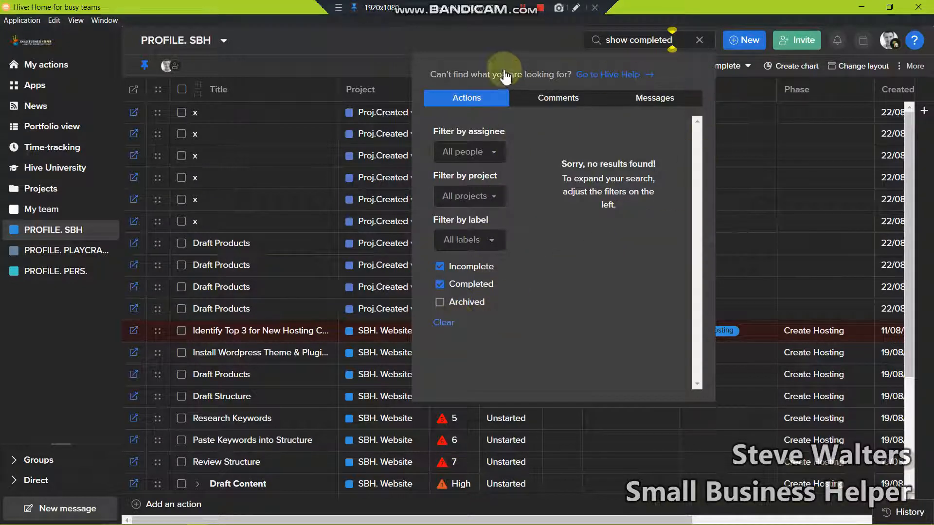
pyautogui.click(458, 48)
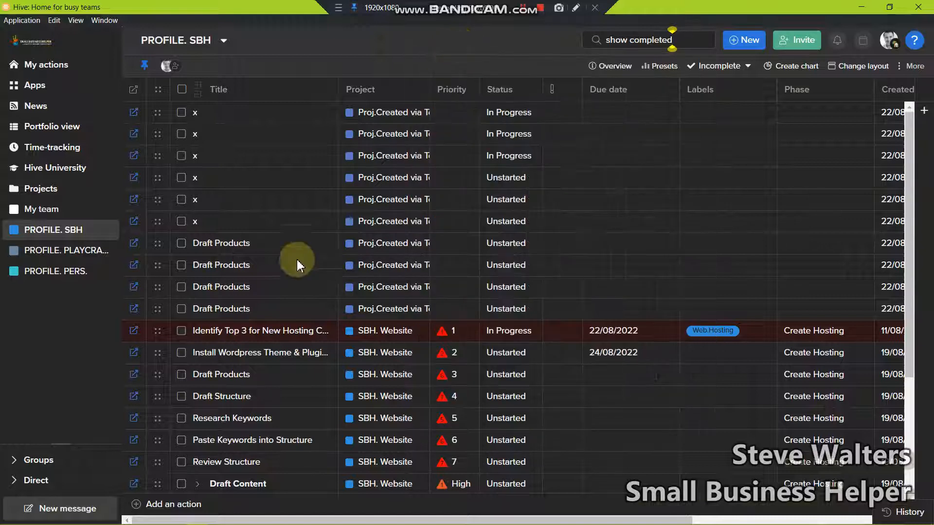